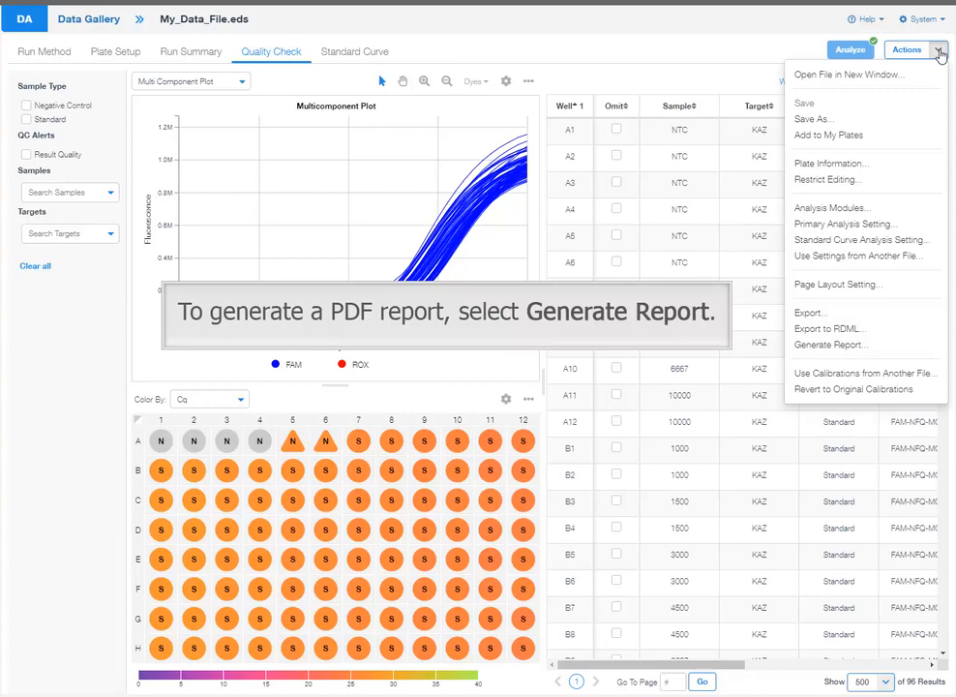
# Set up a PDF report of the results restricted to a custom selection of all wells in columns 1 and 2
pyautogui.click(818, 345)
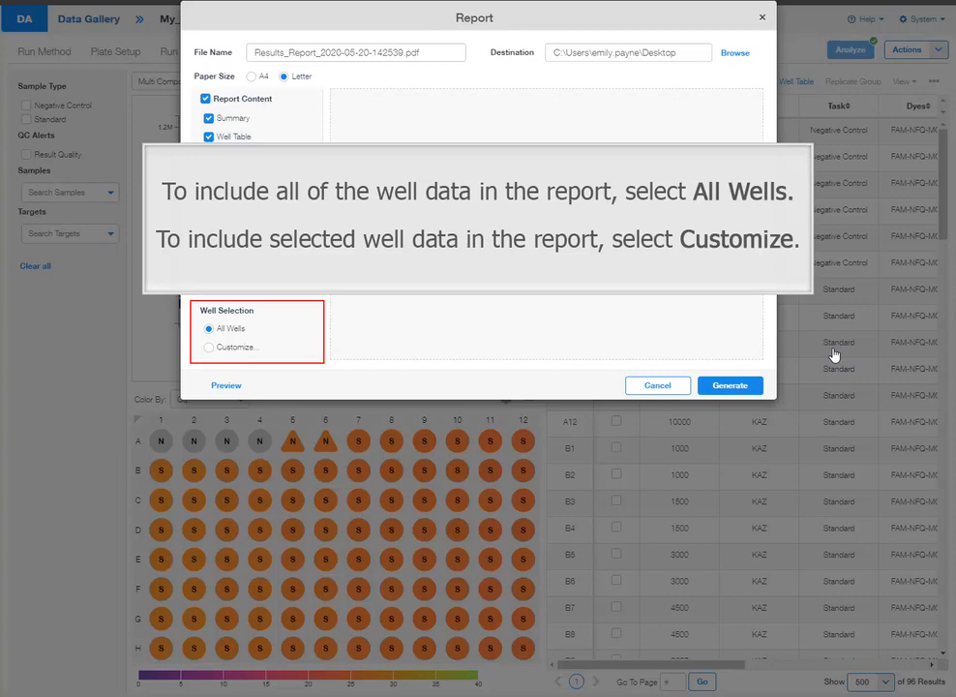
pyautogui.click(209, 348)
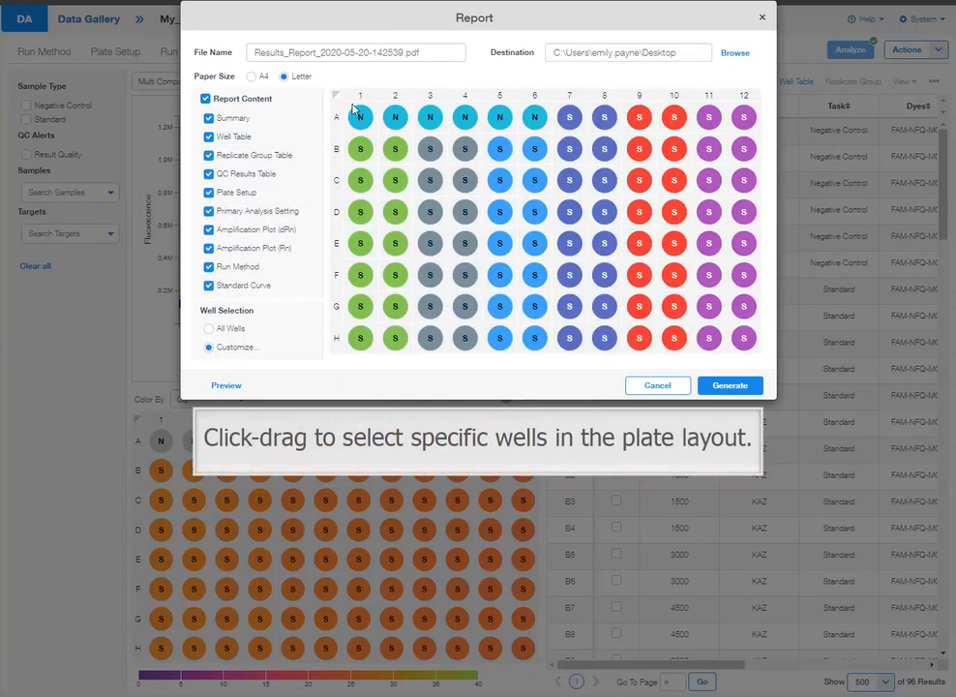
pyautogui.moveTo(352, 107); pyautogui.dragTo(405, 359)
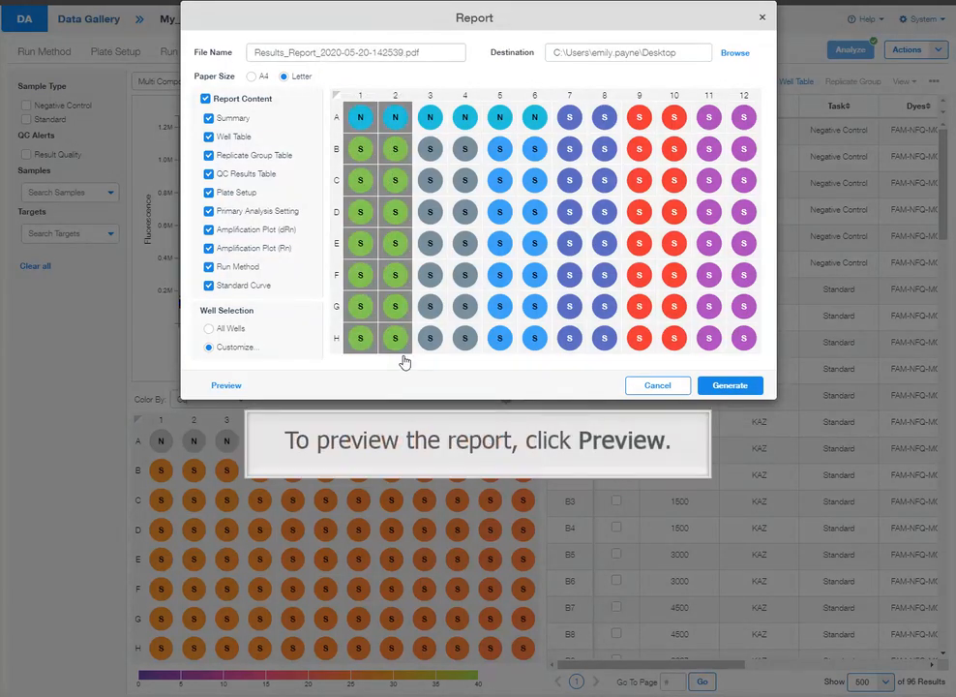
# Preview the plate results report through the Replicate Group Table, and generate the PDF
pyautogui.click(228, 385)
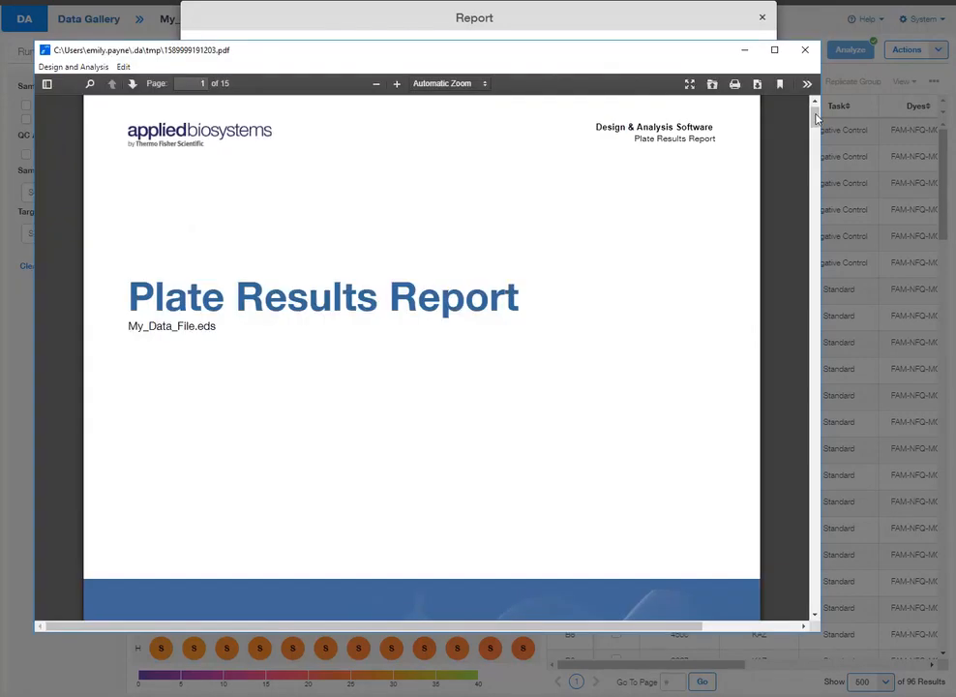
pyautogui.moveTo(815, 117); pyautogui.dragTo(807, 217)
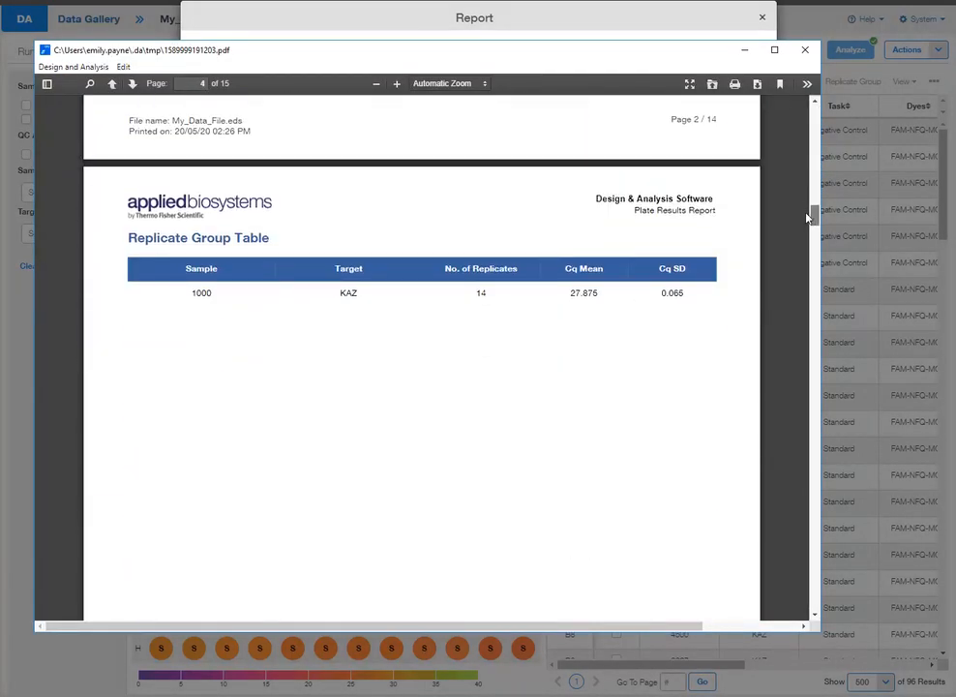
pyautogui.click(805, 50)
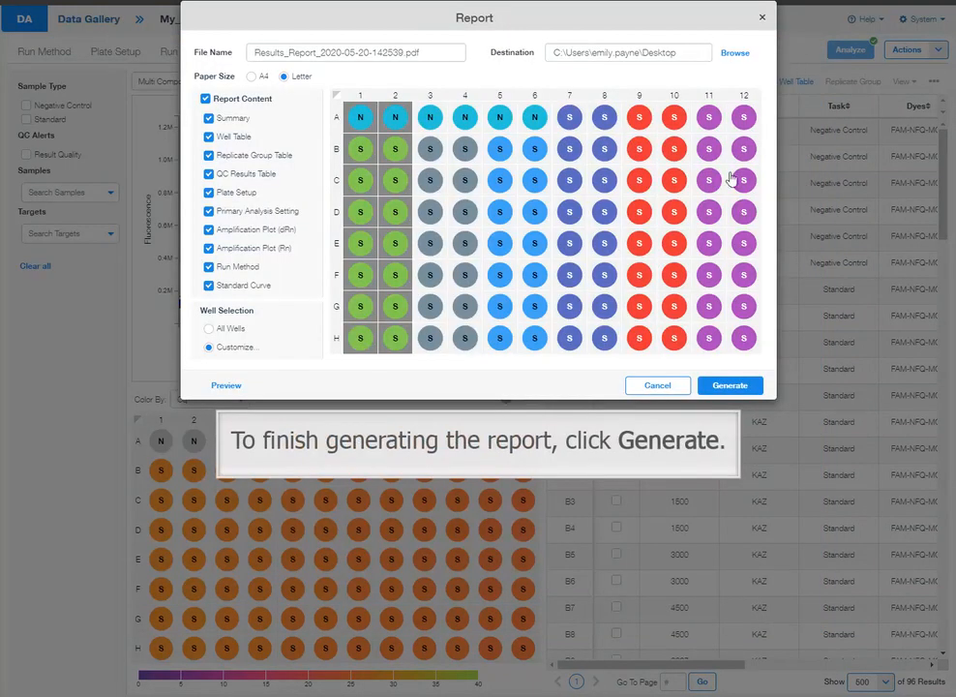
pyautogui.click(730, 385)
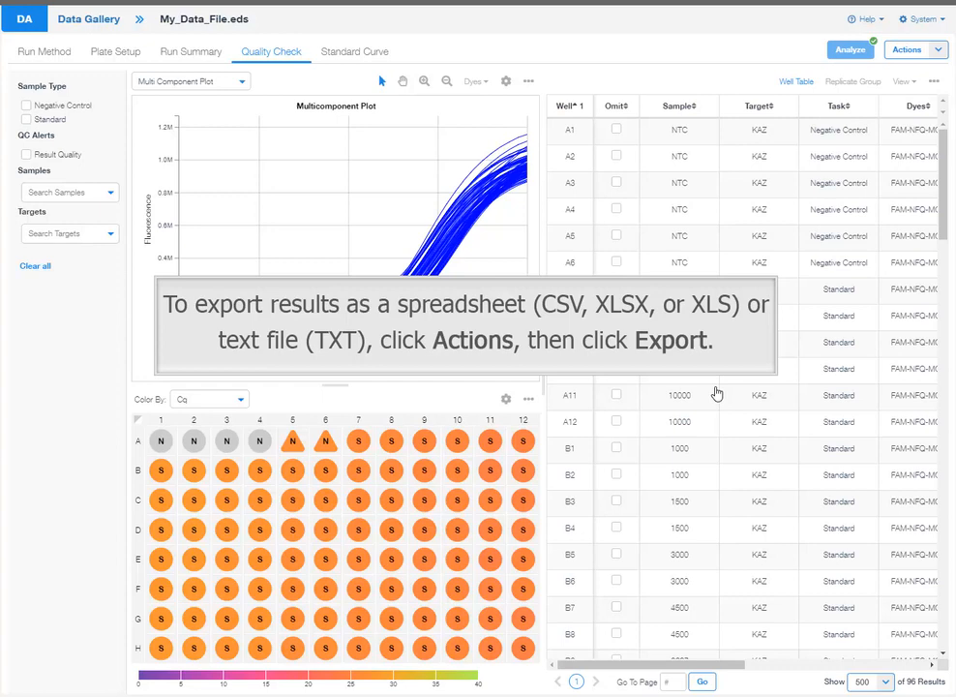
# Start a plate results export, check the file format and export setting choices, and open the customization of the Default Export Setting
pyautogui.click(935, 52)
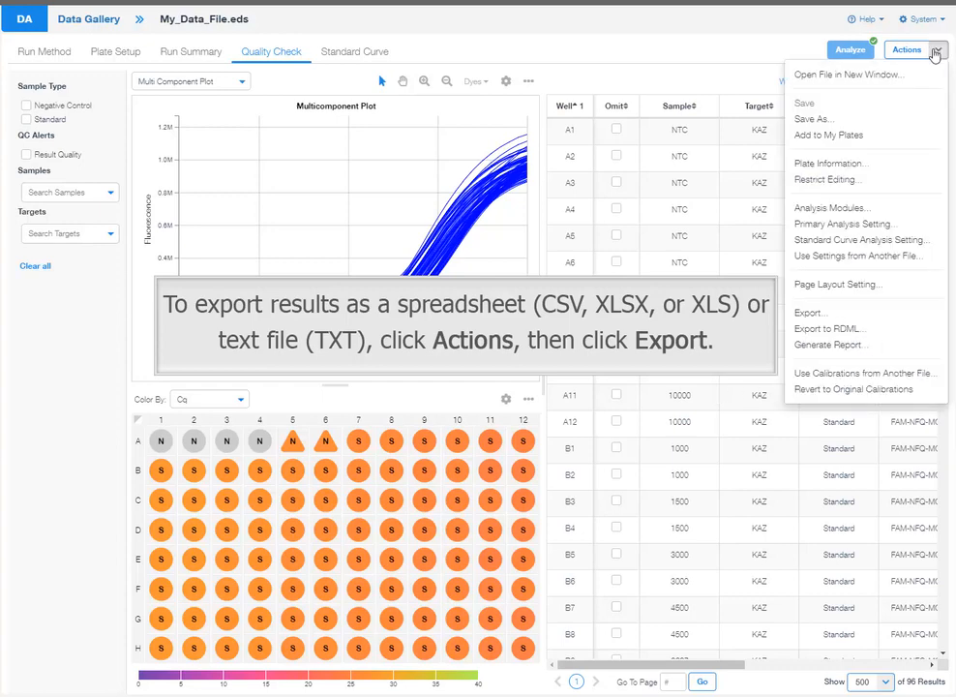
pyautogui.click(925, 314)
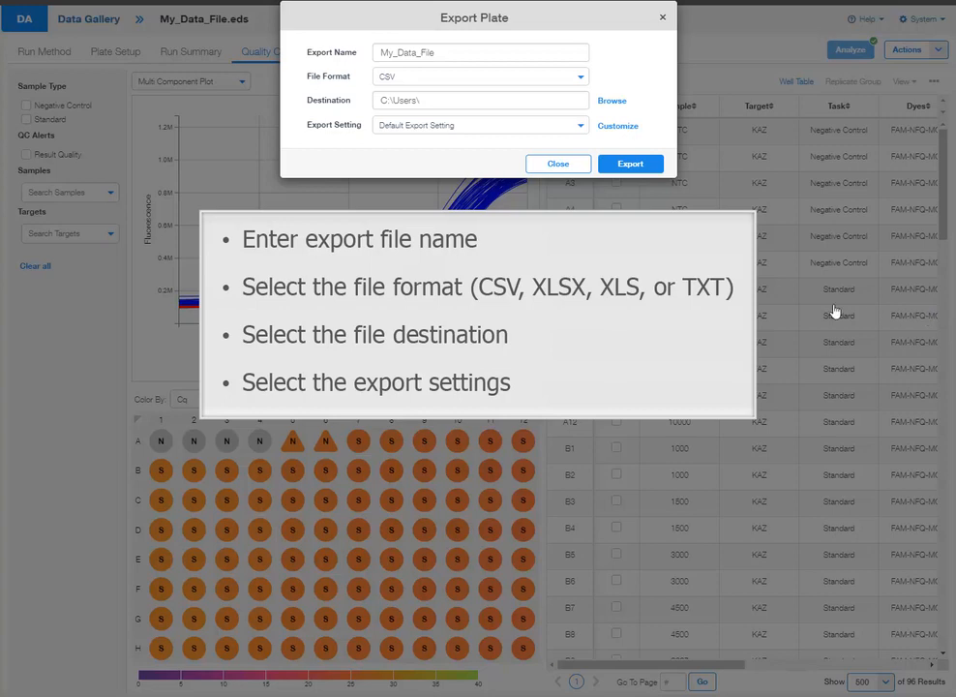
pyautogui.click(580, 78)
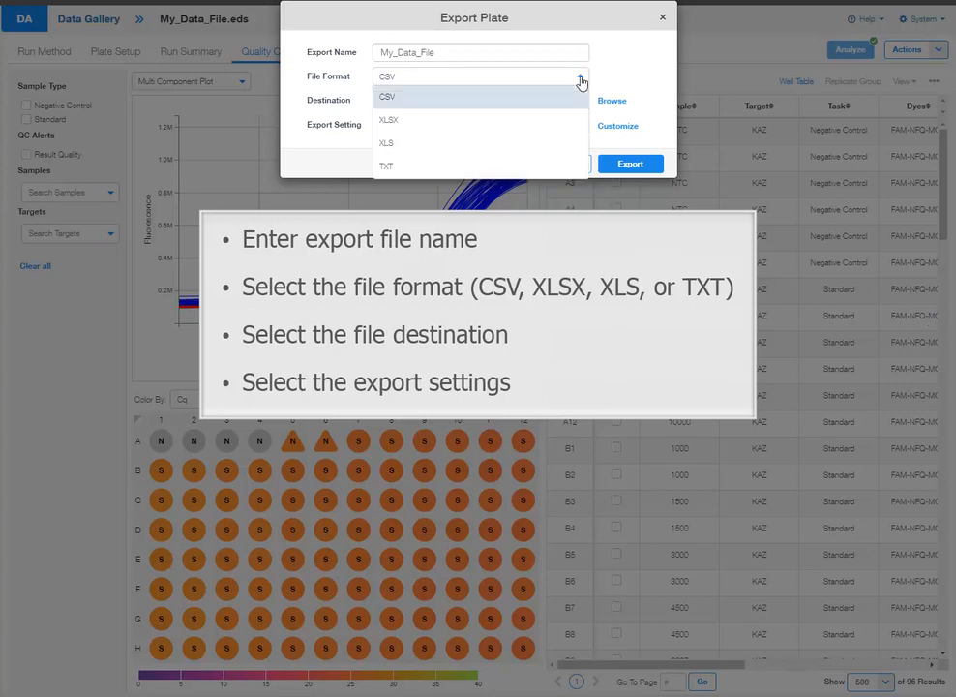
pyautogui.click(580, 80)
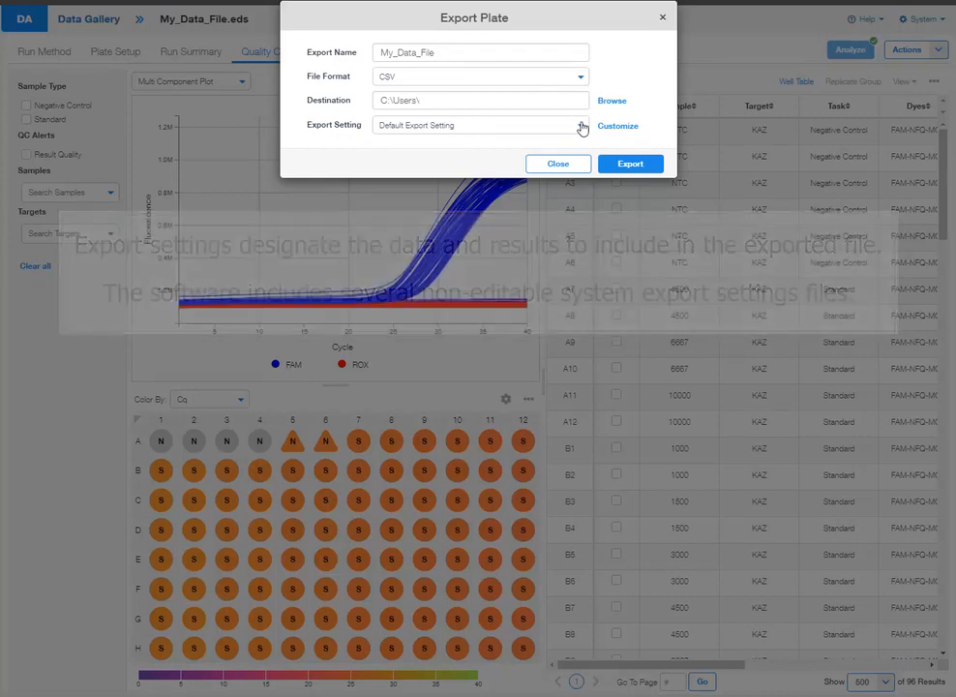
pyautogui.click(581, 125)
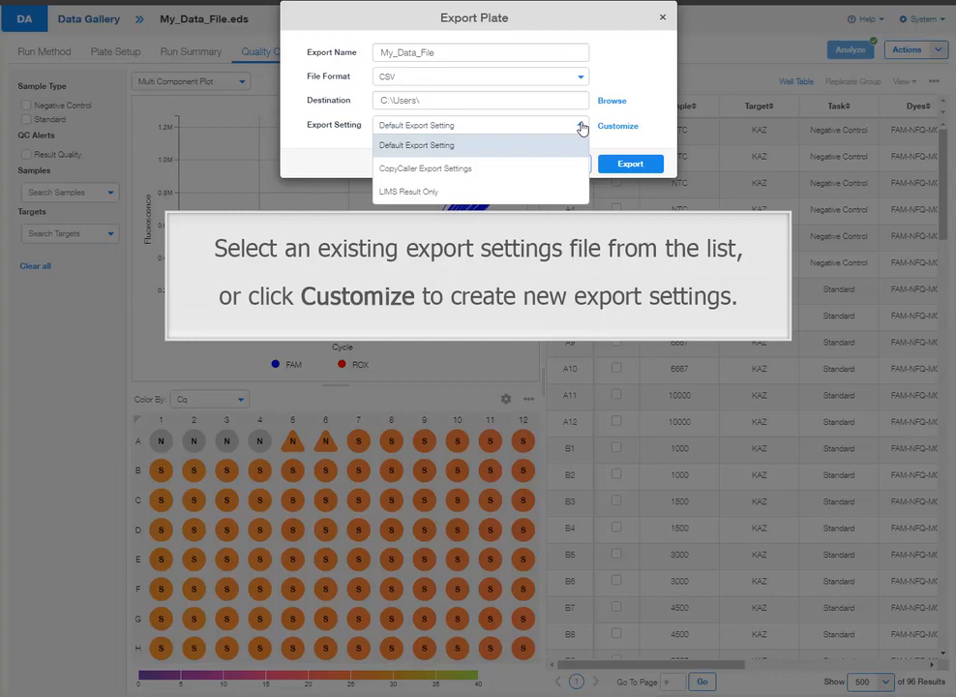
pyautogui.click(582, 127)
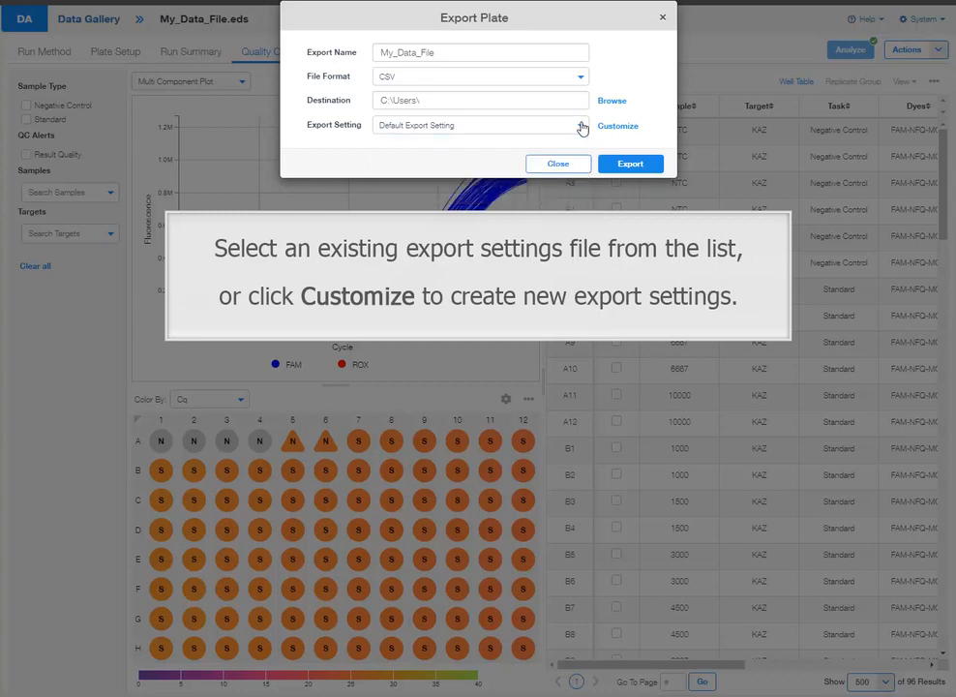
pyautogui.click(614, 126)
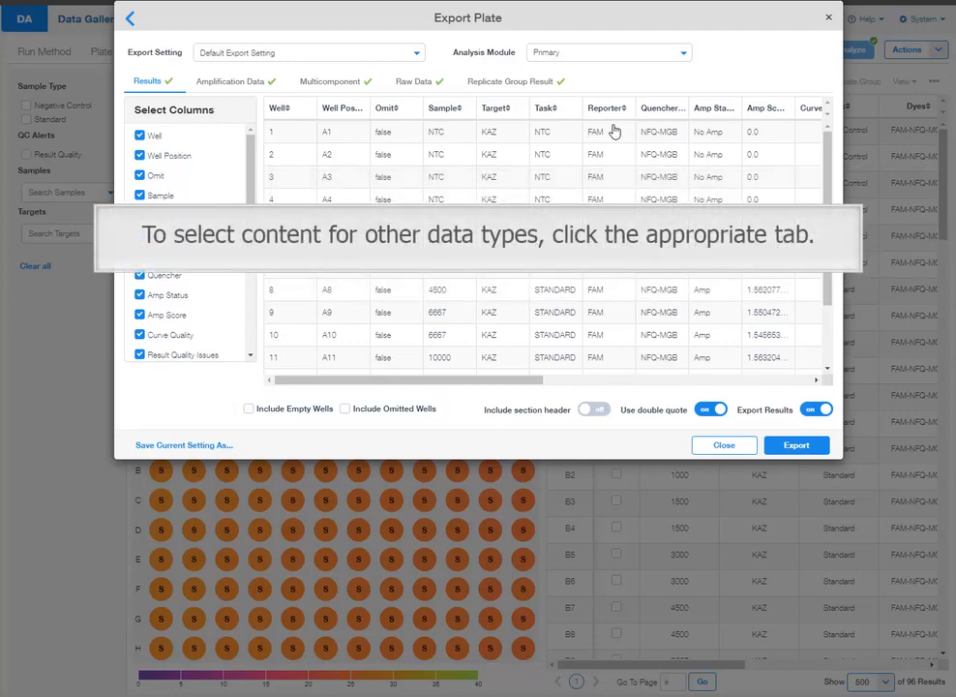
# Review the export columns of the other data types and exclude Replicate Group Result from the exported file
pyautogui.click(250, 84)
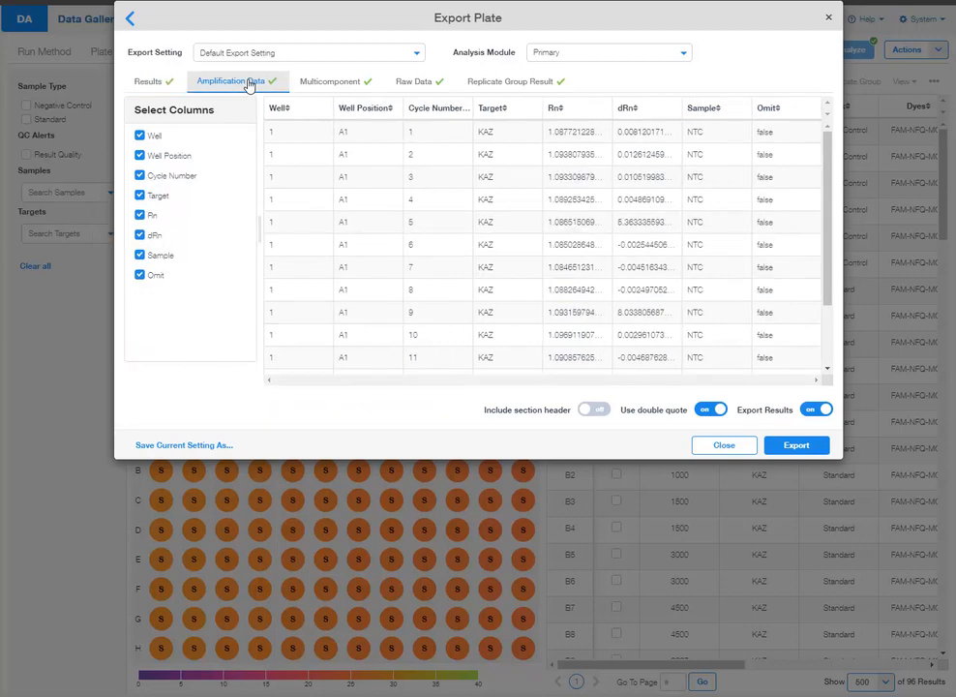
pyautogui.click(327, 91)
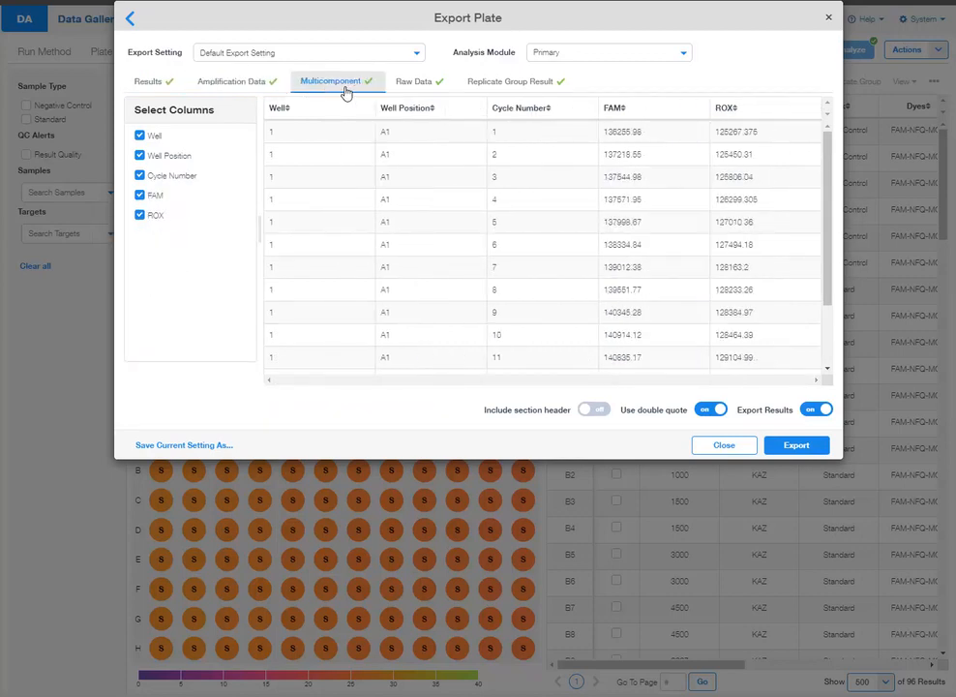
pyautogui.click(420, 89)
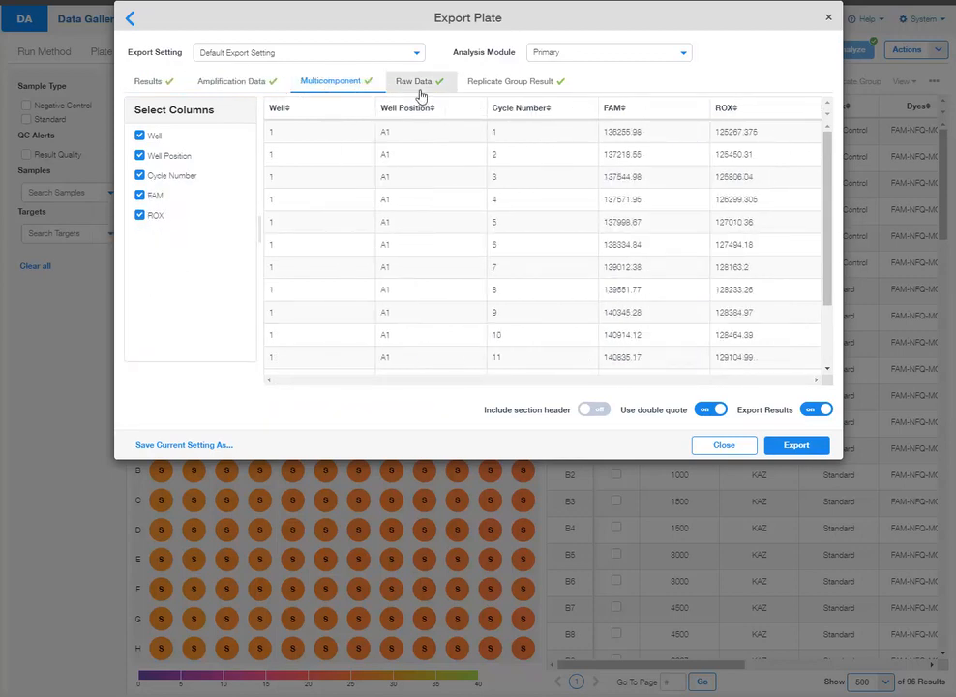
pyautogui.click(491, 87)
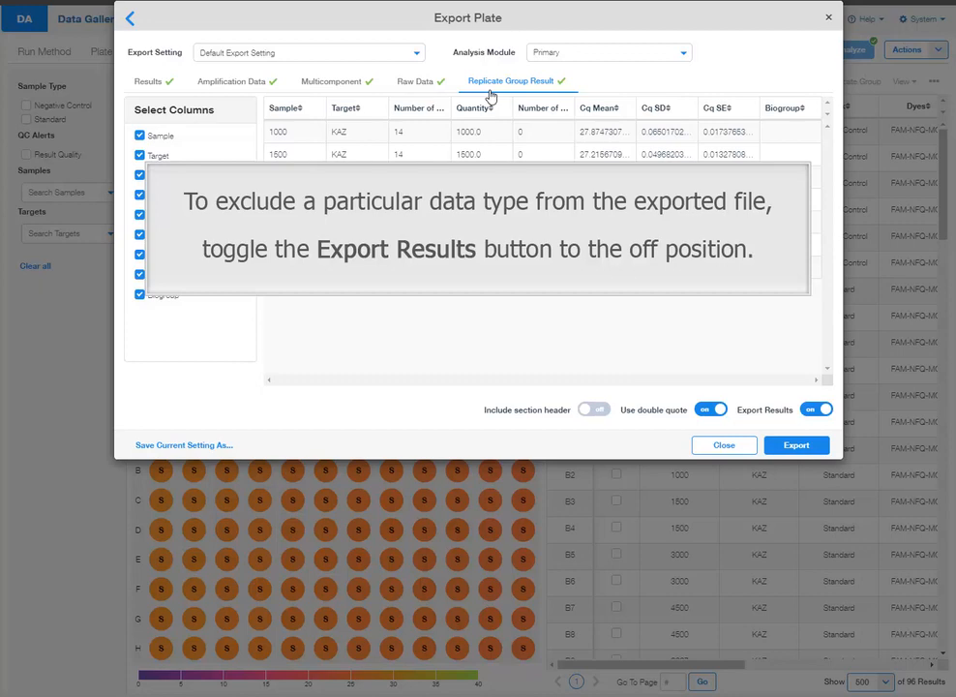
pyautogui.click(820, 411)
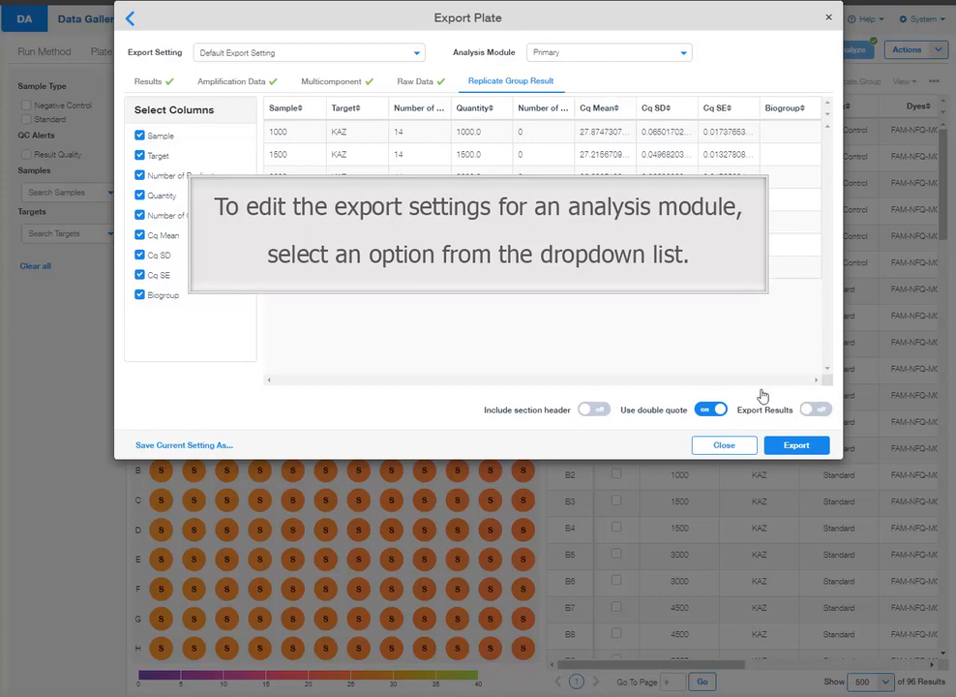
# Switch the analysis module to Standard Curve, save the settings as "Standard Curve Export Setting" and export the data with them
pyautogui.click(683, 54)
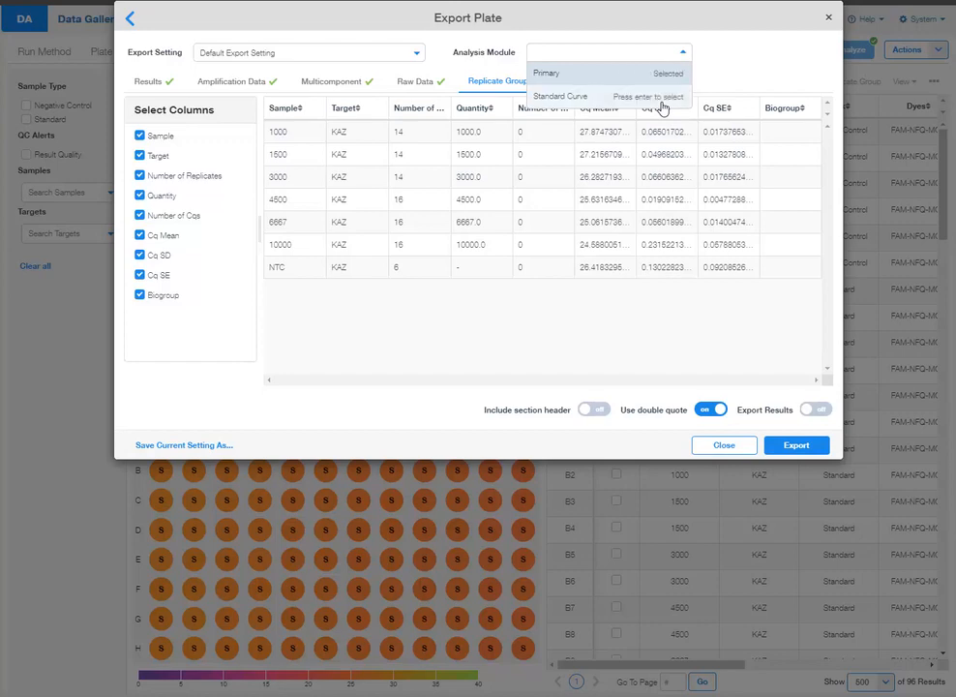
pyautogui.click(664, 99)
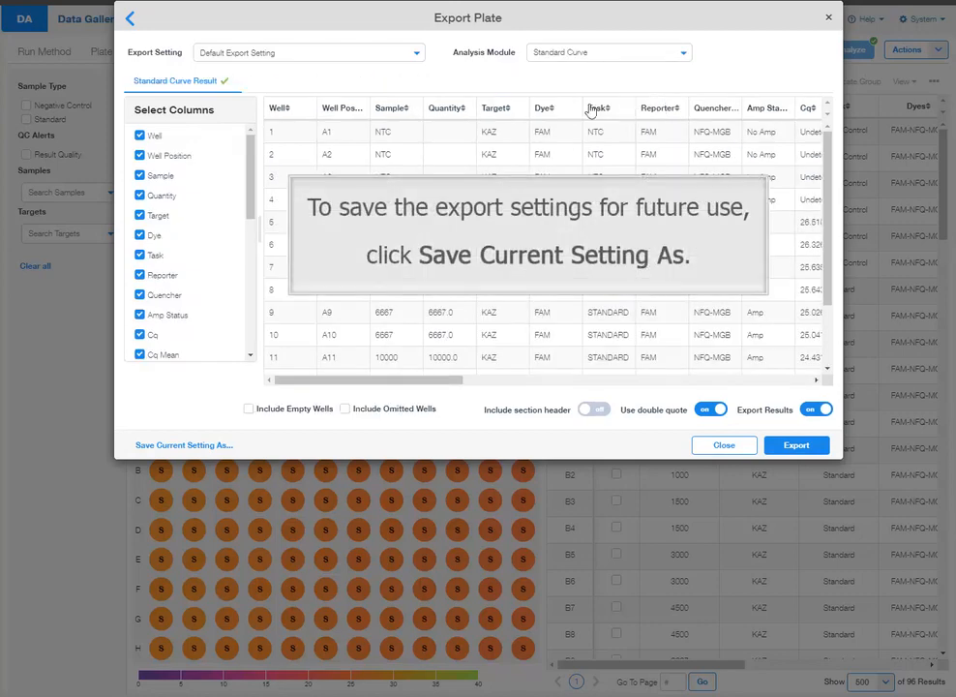
pyautogui.click(209, 446)
pyautogui.write('Standard Curve Export Setting')
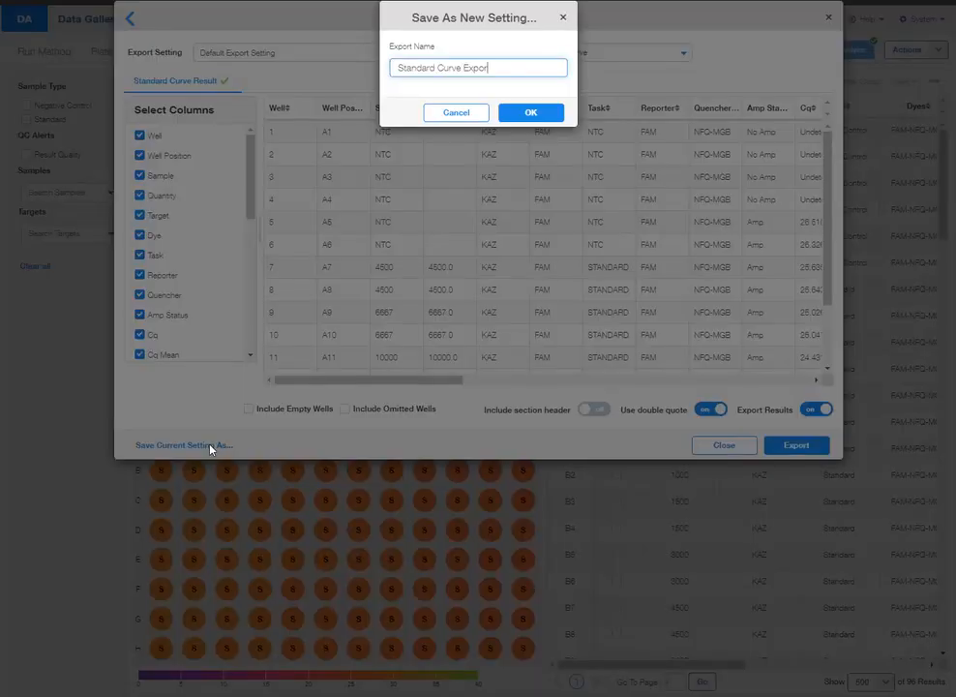
pyautogui.click(531, 113)
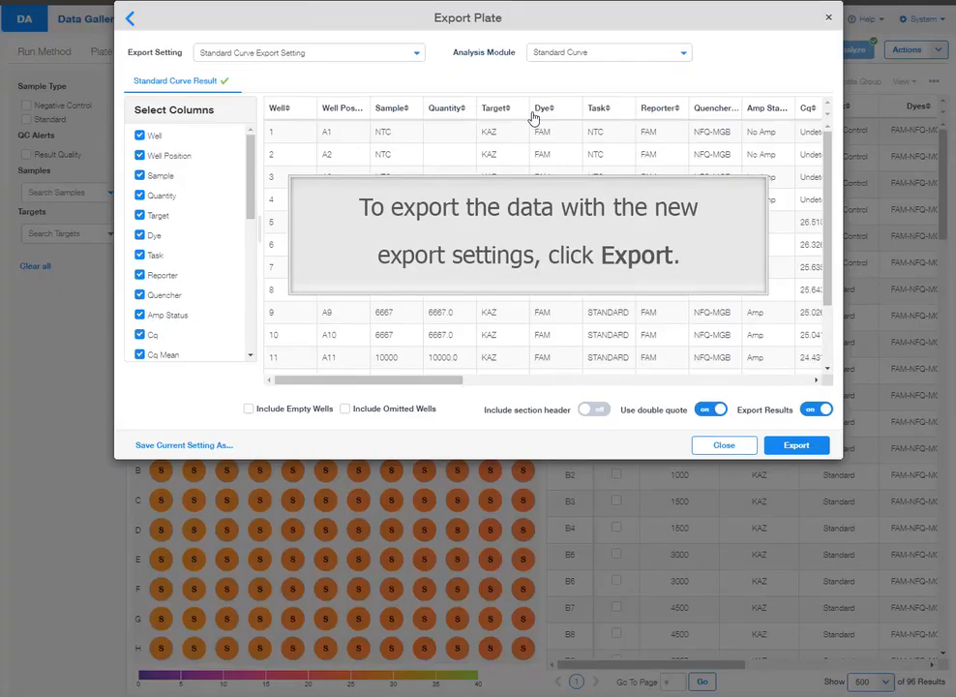
pyautogui.click(793, 445)
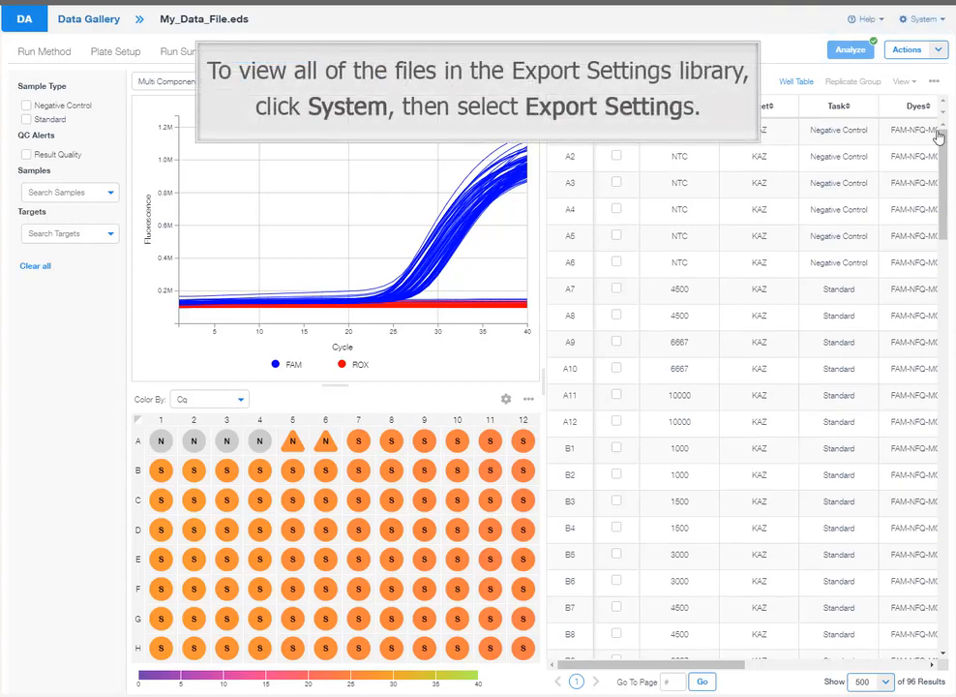
# Open the Export Settings library and examine the actions offered for Standard Curve Export Setting and for the library itself
pyautogui.click(939, 20)
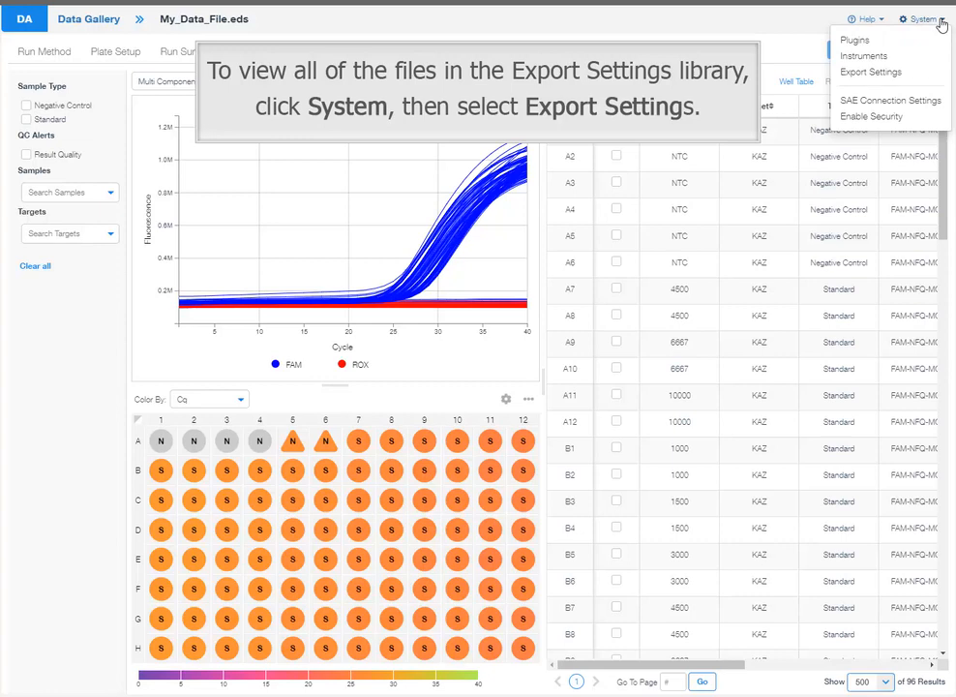
pyautogui.click(870, 71)
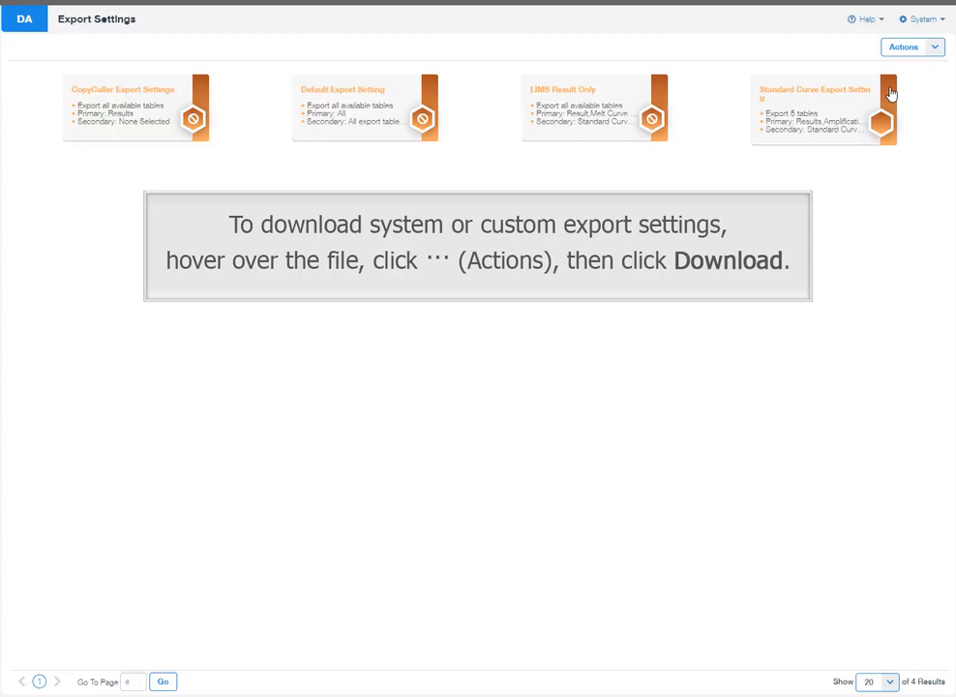
pyautogui.click(889, 91)
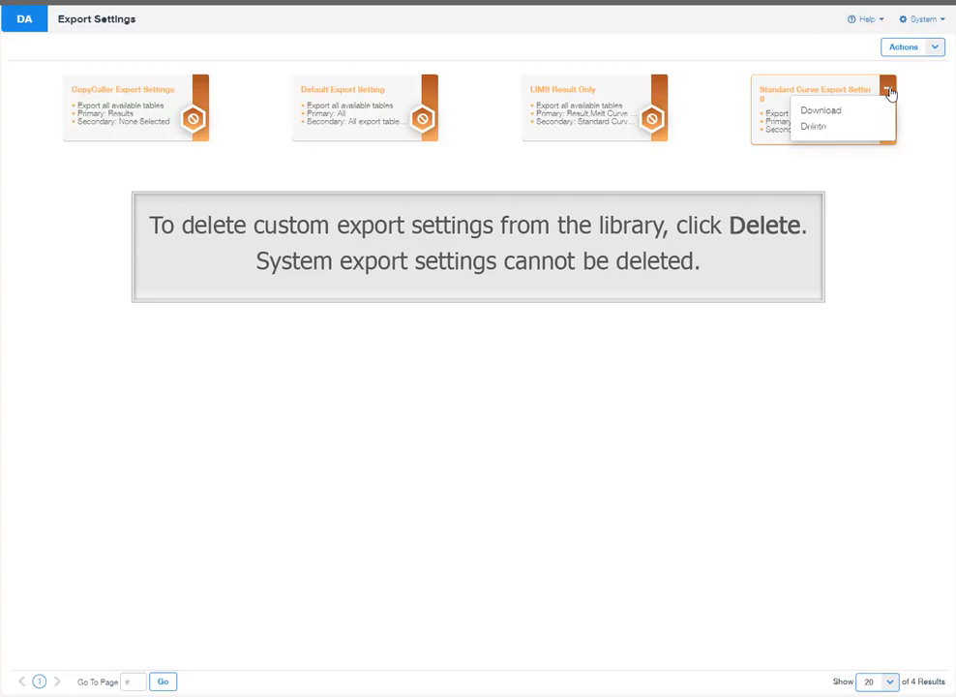
pyautogui.click(889, 91)
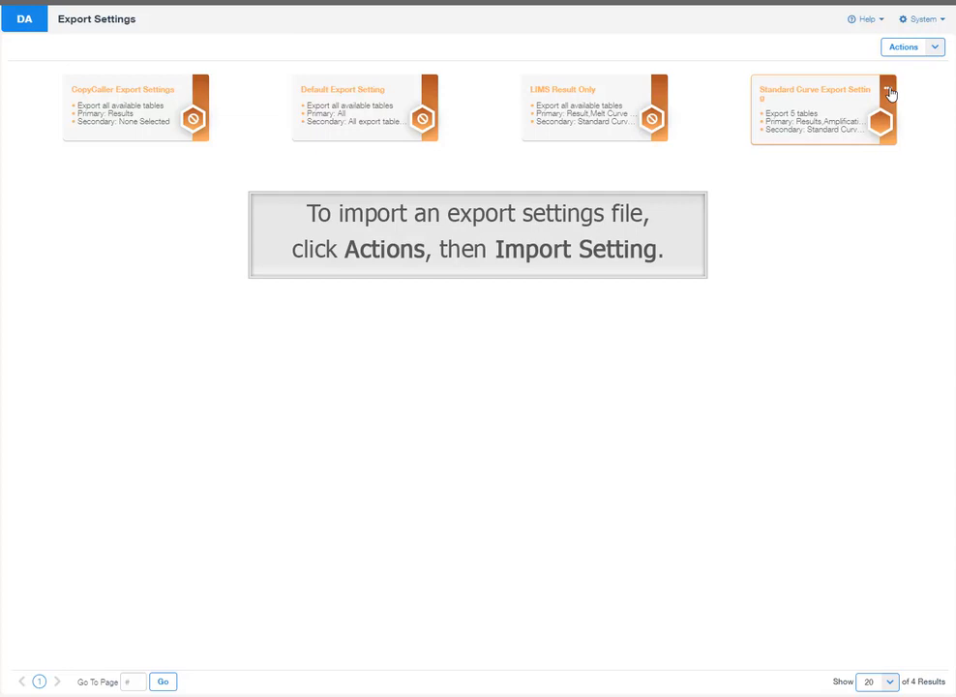
pyautogui.click(937, 49)
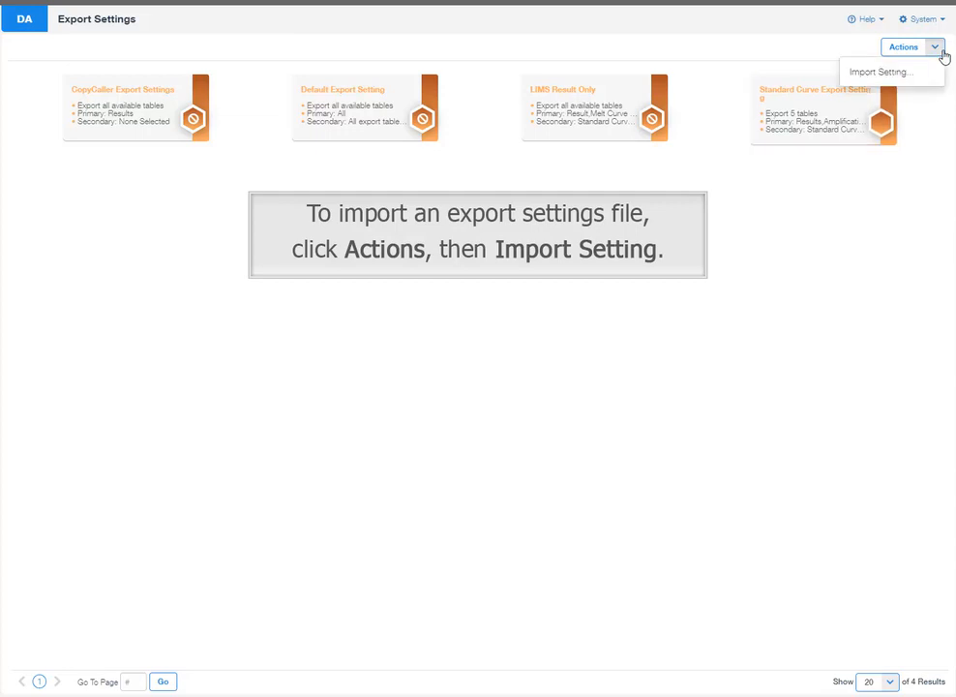